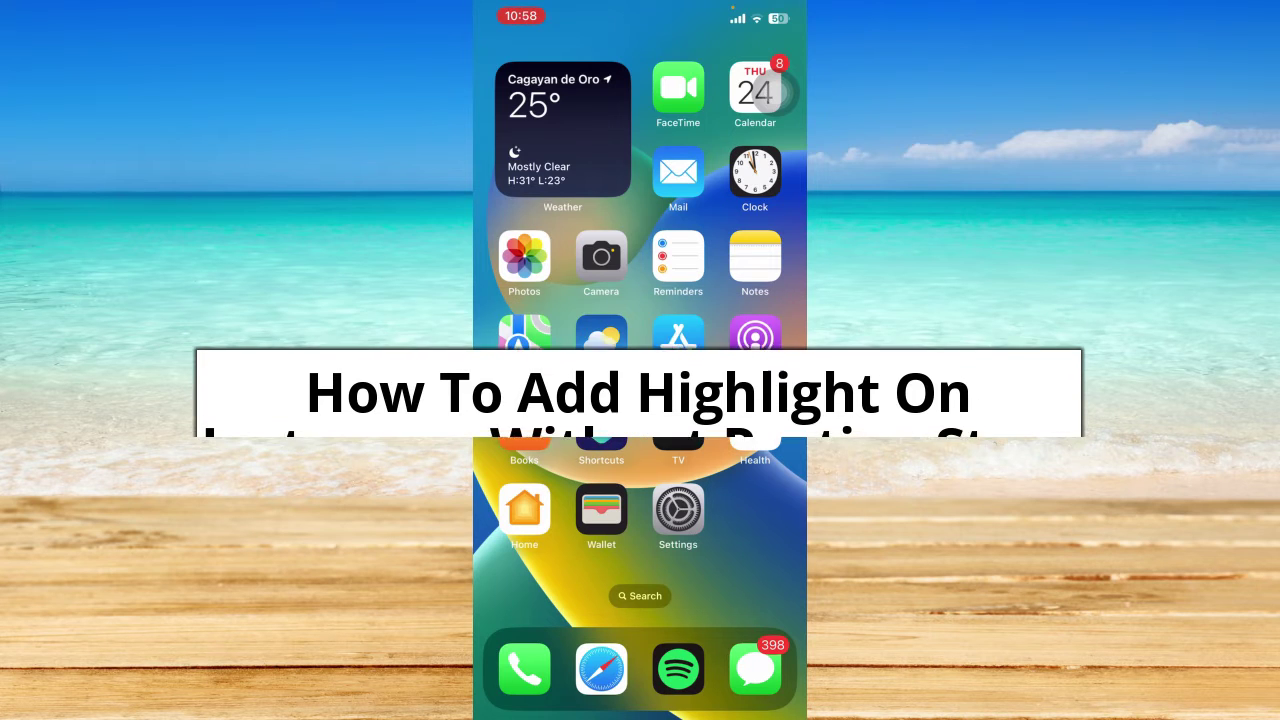
Step: Launch Instagram from the social networking folder to reach the profile page
{"action": "left_click", "coordinate": [611, 257]}
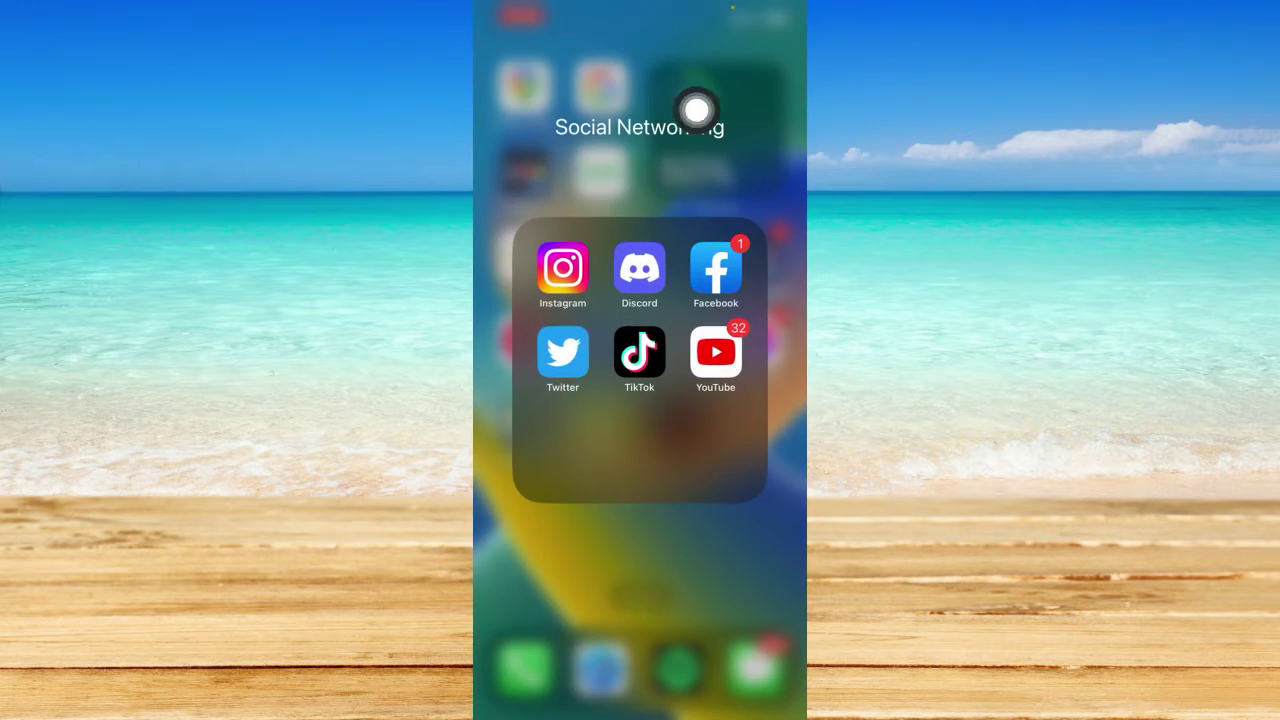
{"action": "left_click", "coordinate": [562, 268]}
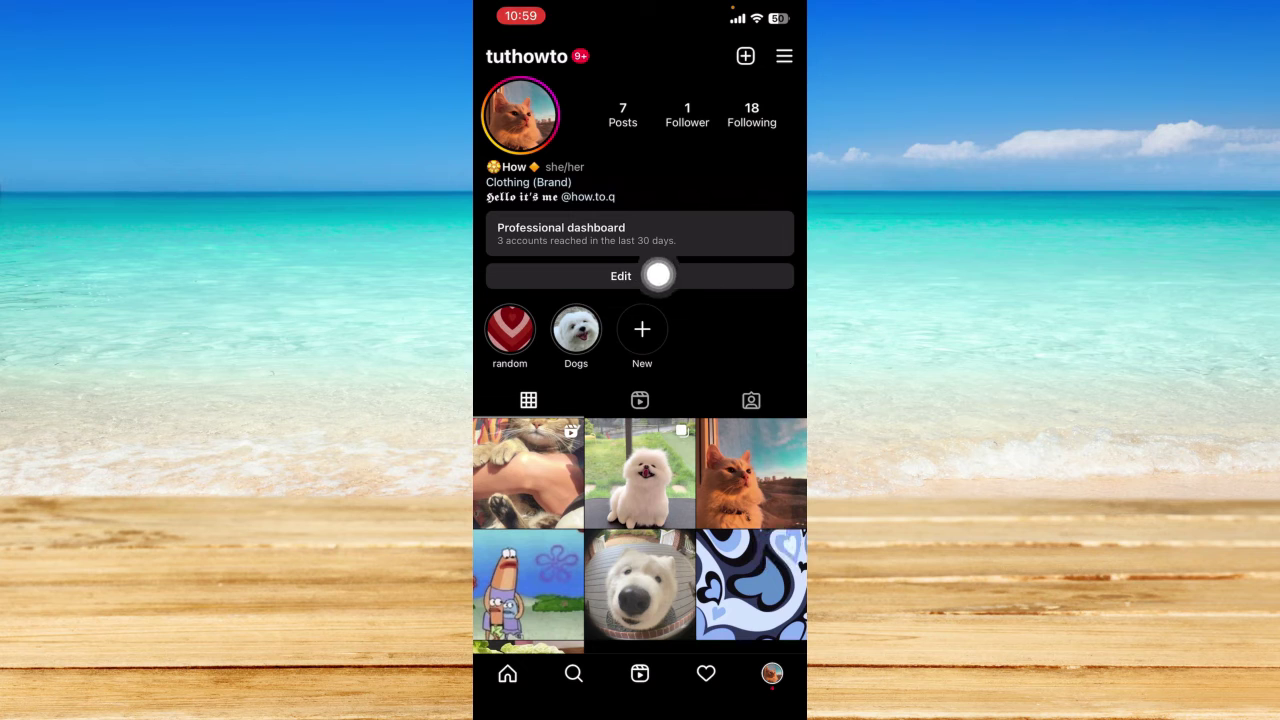
Step: Go through Settings > Privacy > Story to the 'Hide story from' list
{"action": "left_click", "coordinate": [770, 99]}
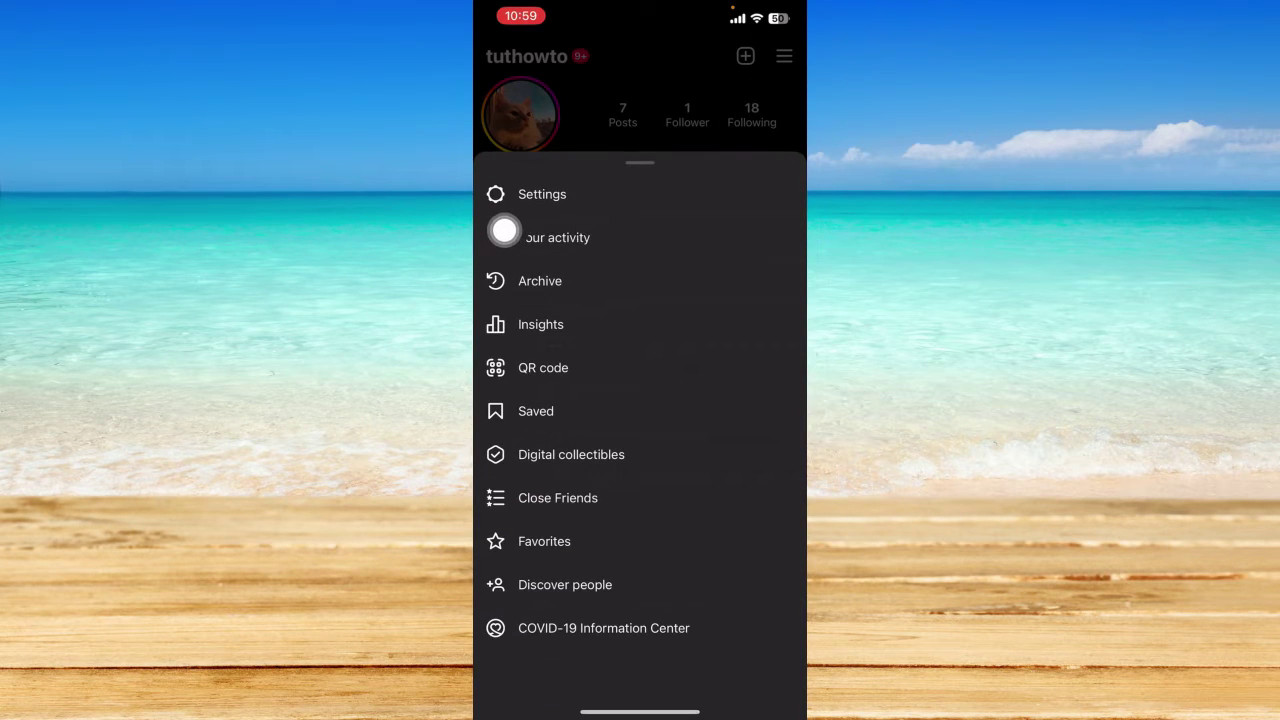
{"action": "left_click", "coordinate": [503, 225]}
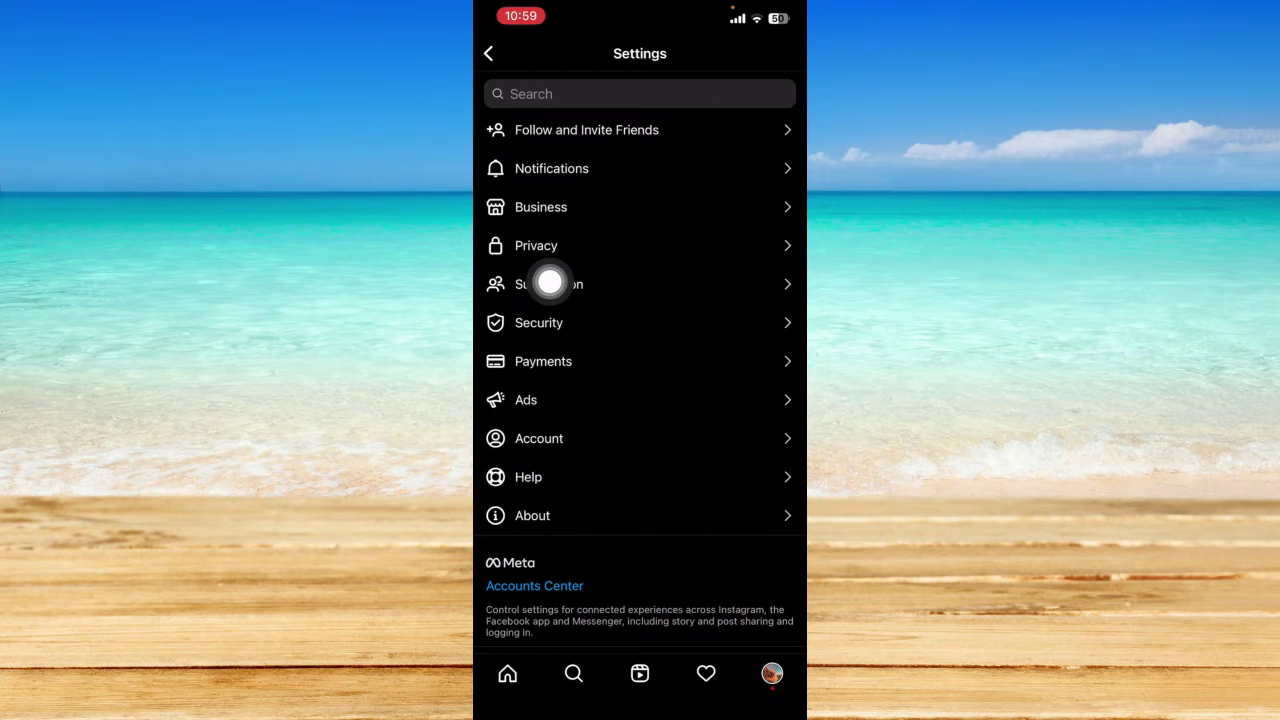
{"action": "left_click", "coordinate": [504, 262]}
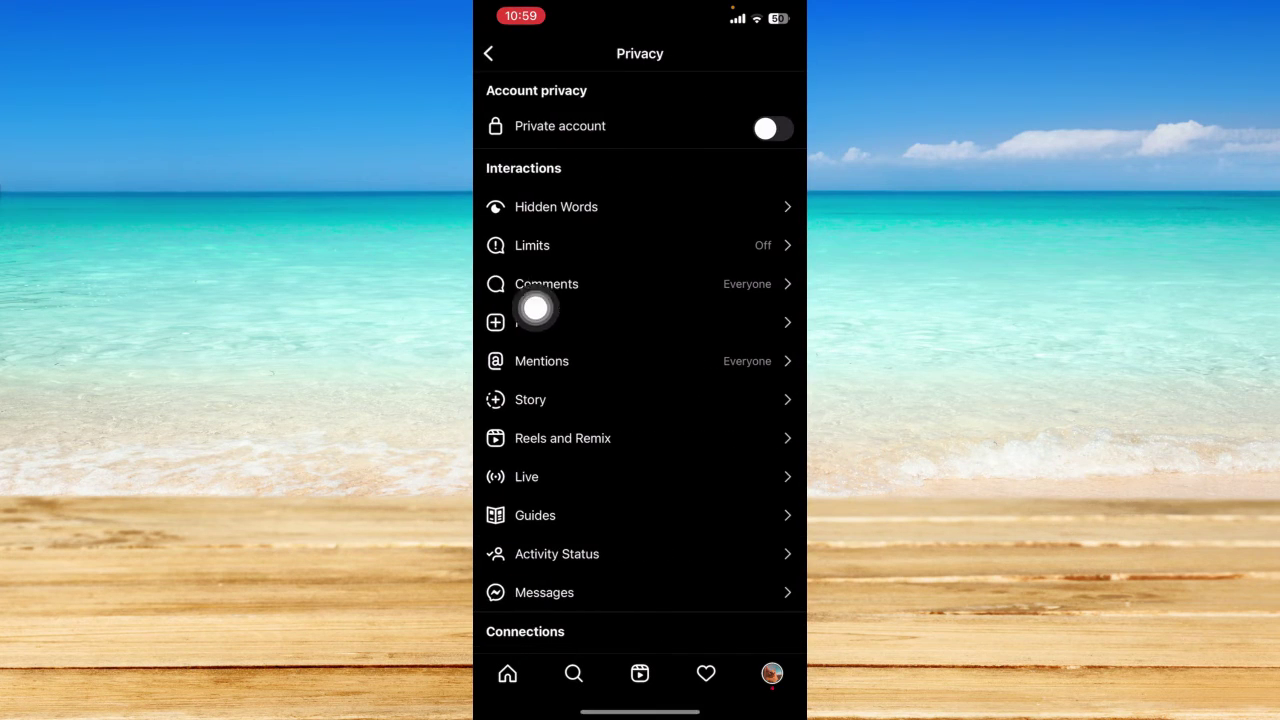
{"action": "left_click", "coordinate": [504, 428]}
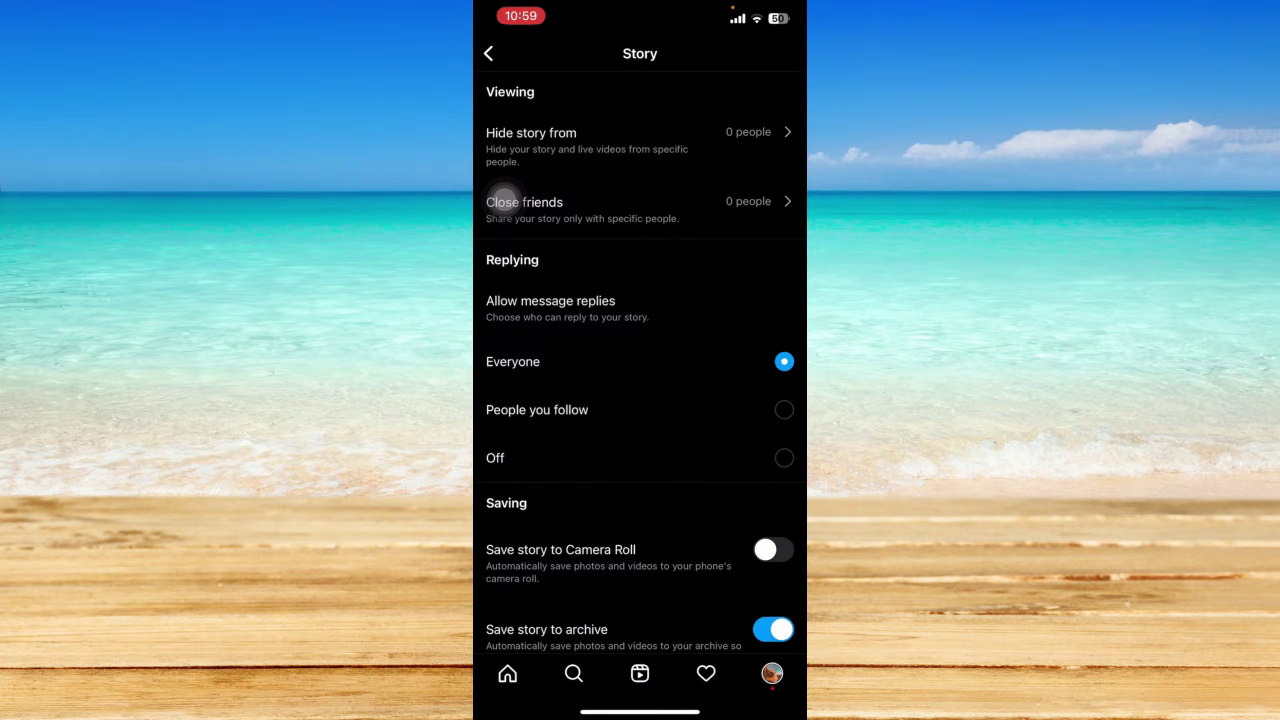
{"action": "left_click", "coordinate": [504, 201]}
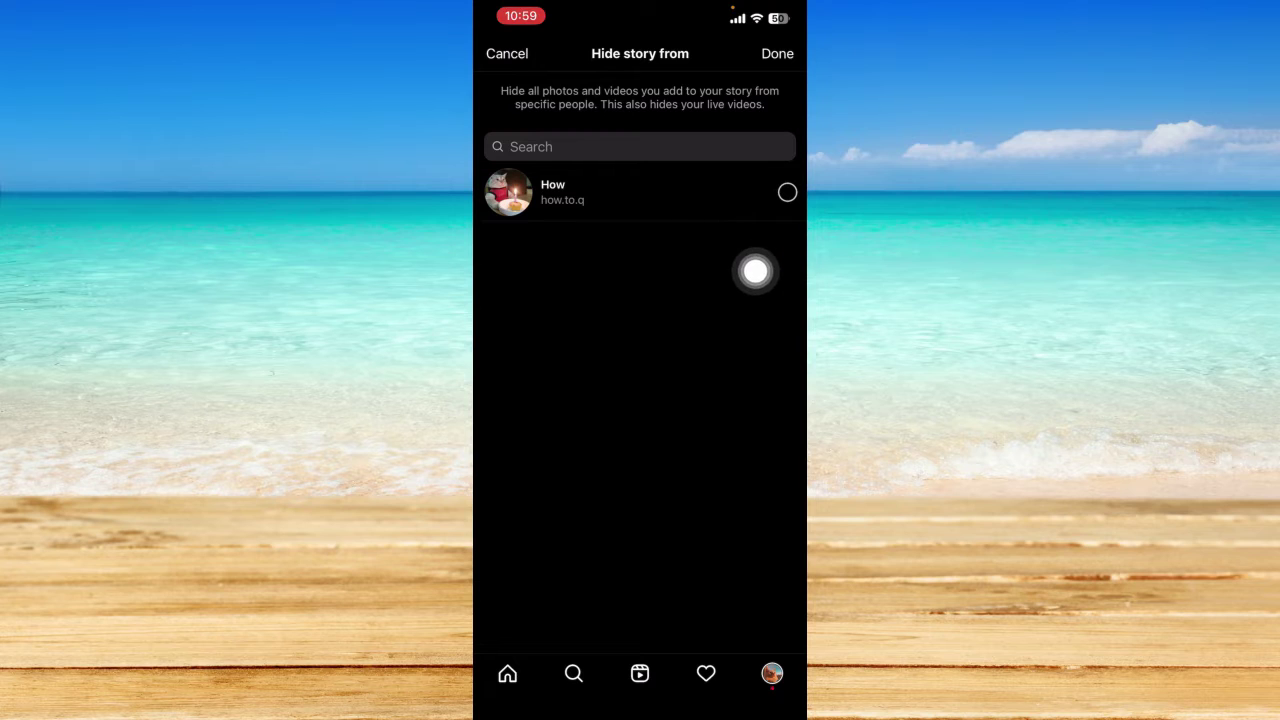
Step: Mark the only follower's account as hidden and save the 'Hide story from' list
{"action": "scroll", "coordinate": [775, 264], "scroll_direction": "up", "scroll_amount": 2}
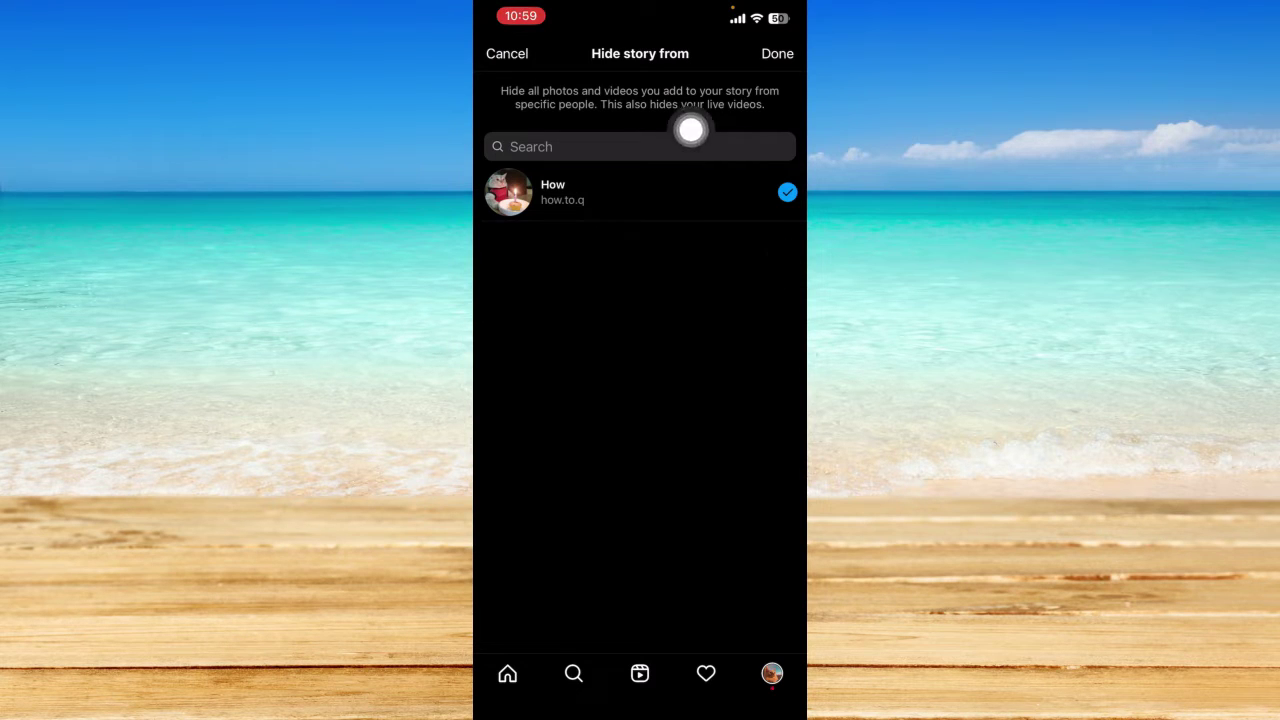
{"action": "left_click", "coordinate": [775, 104]}
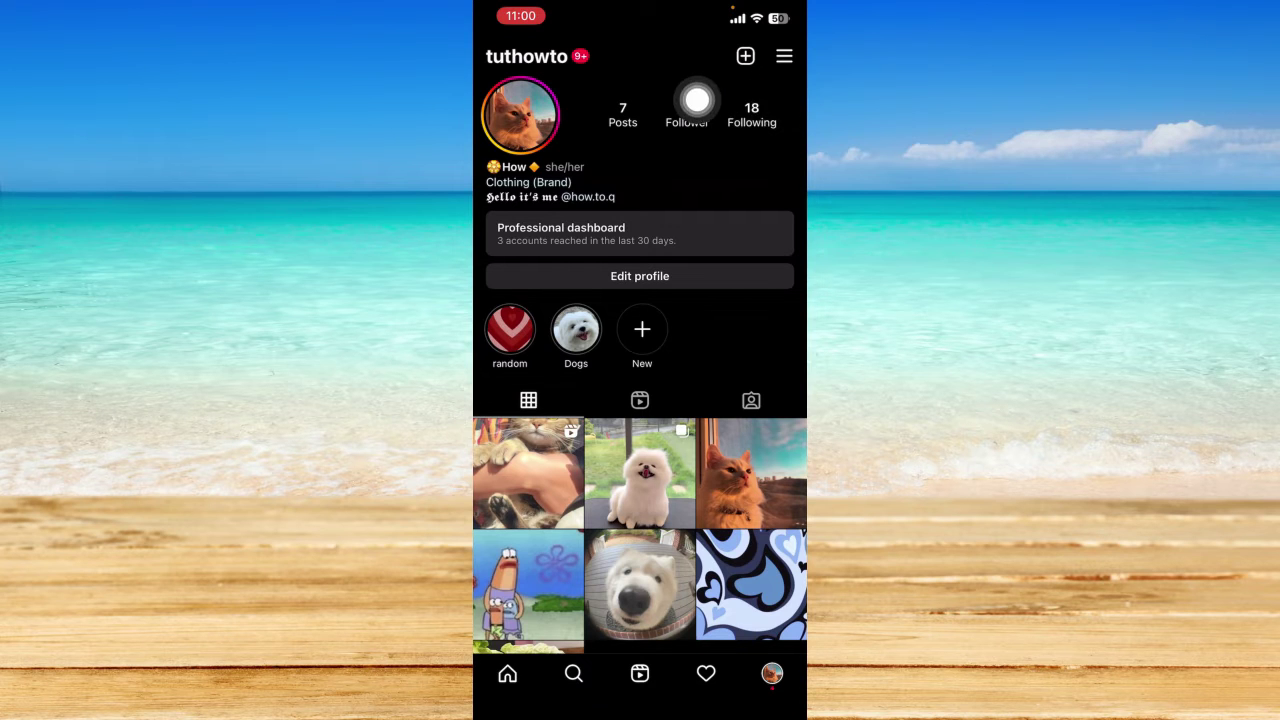
Step: Start a new story and pick the cat photo with the raised paw from the gallery
{"action": "left_click", "coordinate": [745, 56]}
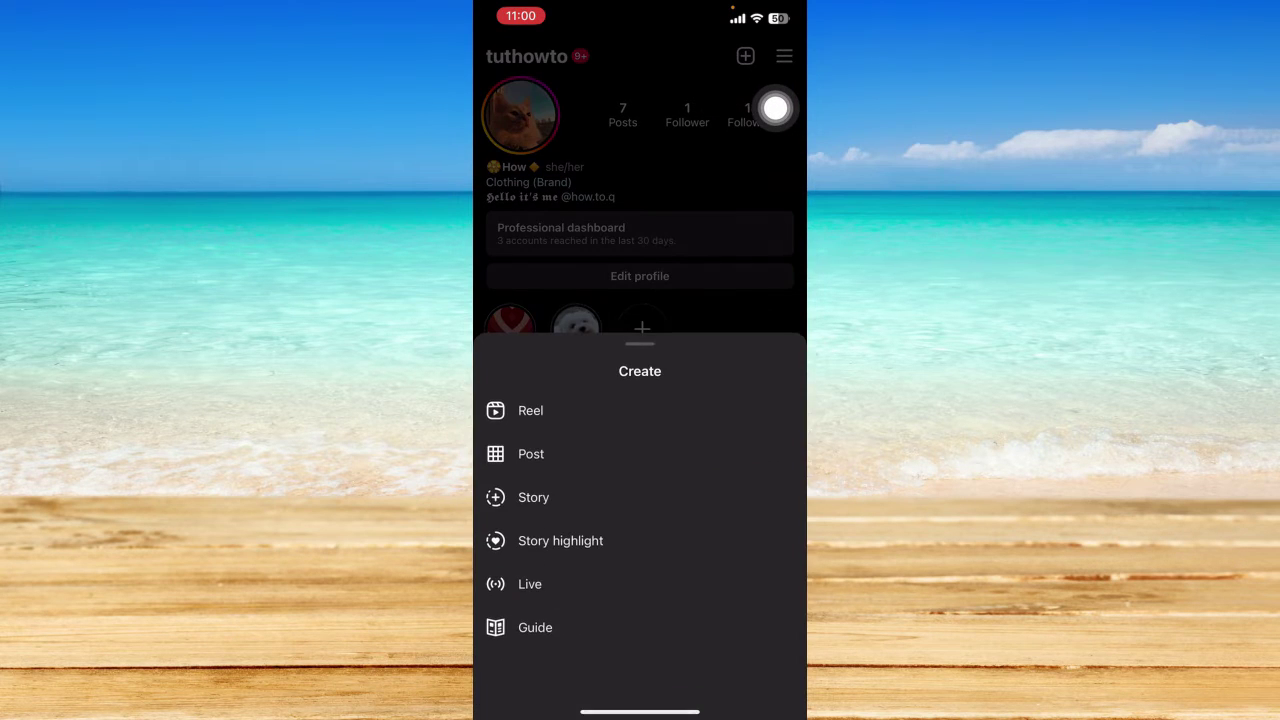
{"action": "left_click", "coordinate": [712, 500]}
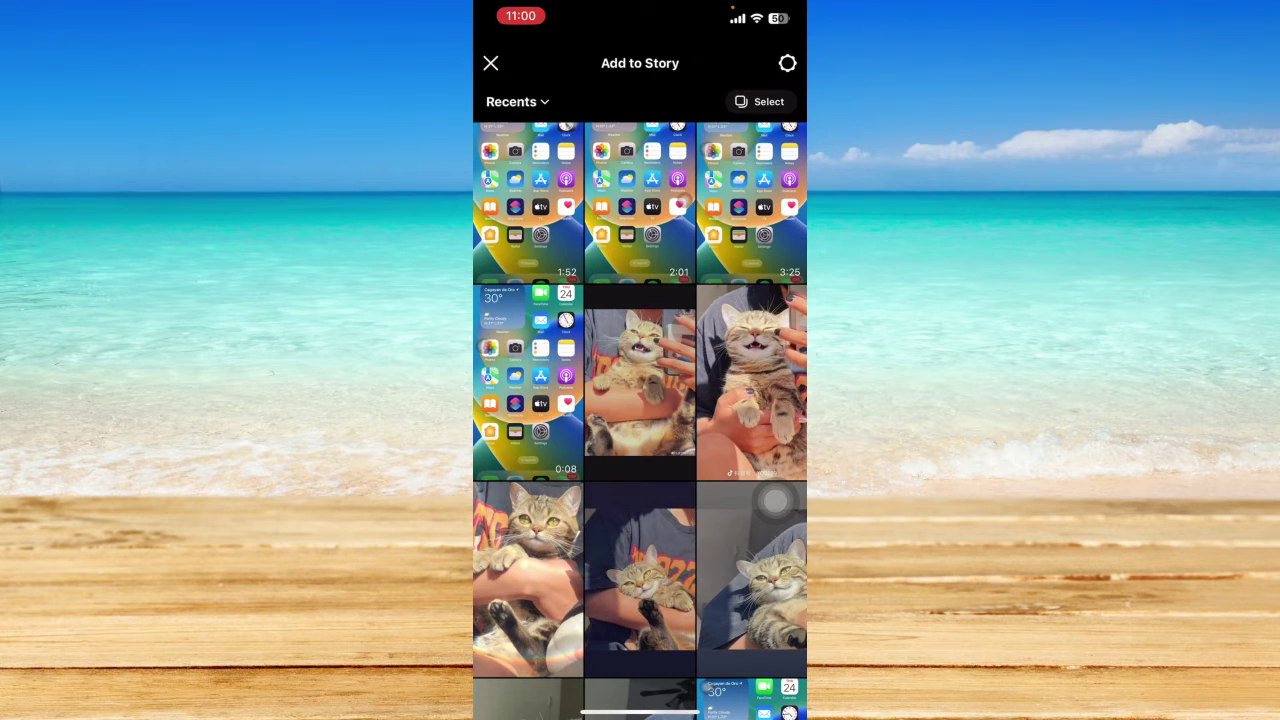
{"action": "scroll", "coordinate": [775, 500], "scroll_direction": "down", "scroll_amount": 2}
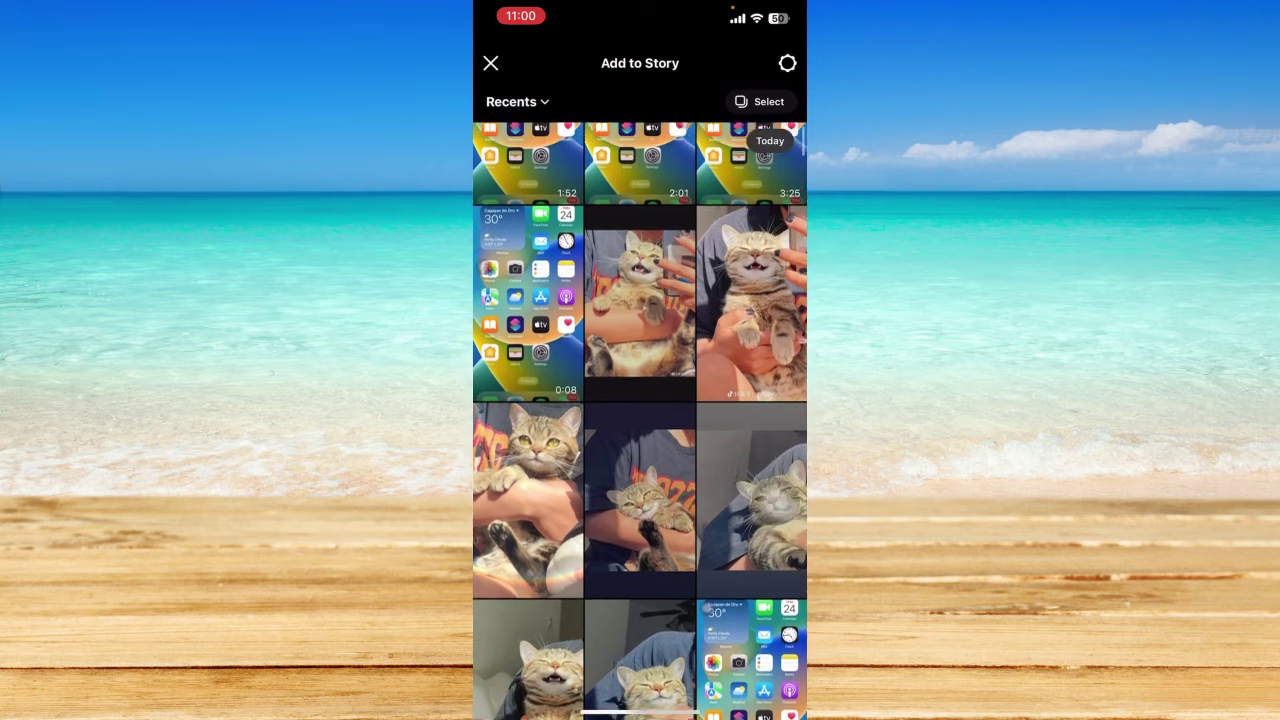
{"action": "left_click", "coordinate": [640, 455]}
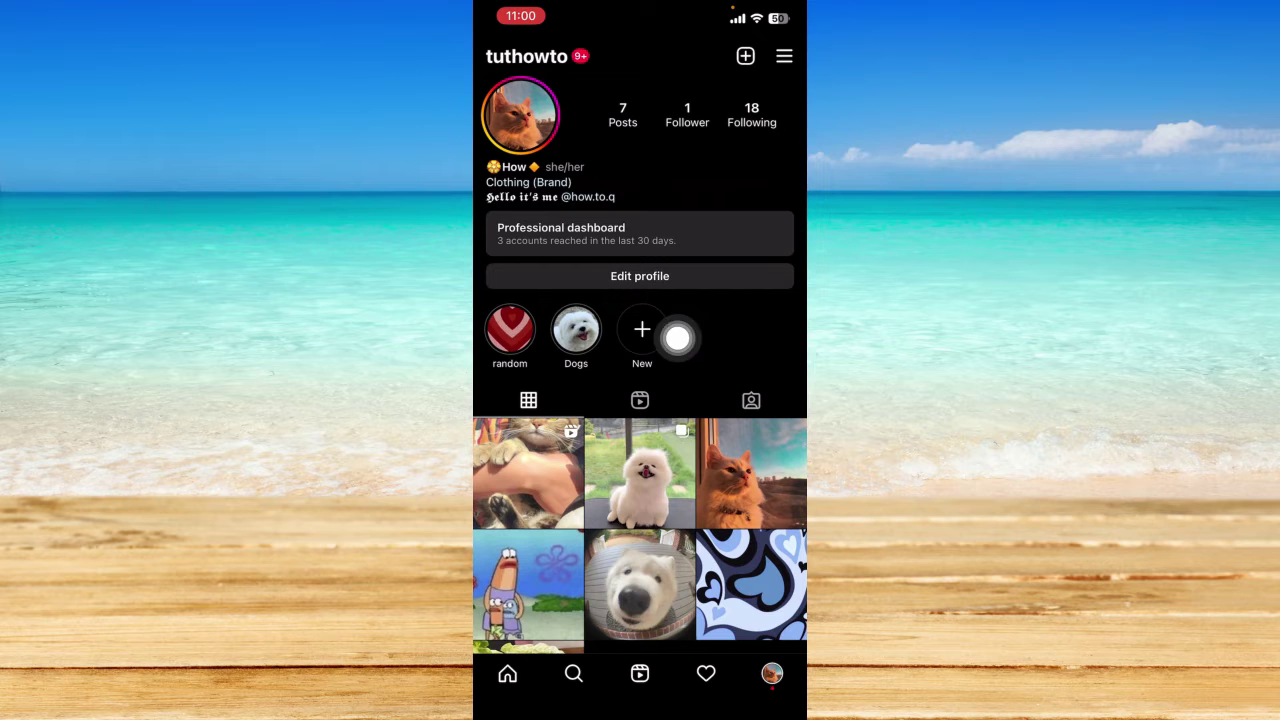
Step: Open the posted cat story and add it to the existing 'random' highlight
{"action": "left_click", "coordinate": [504, 196]}
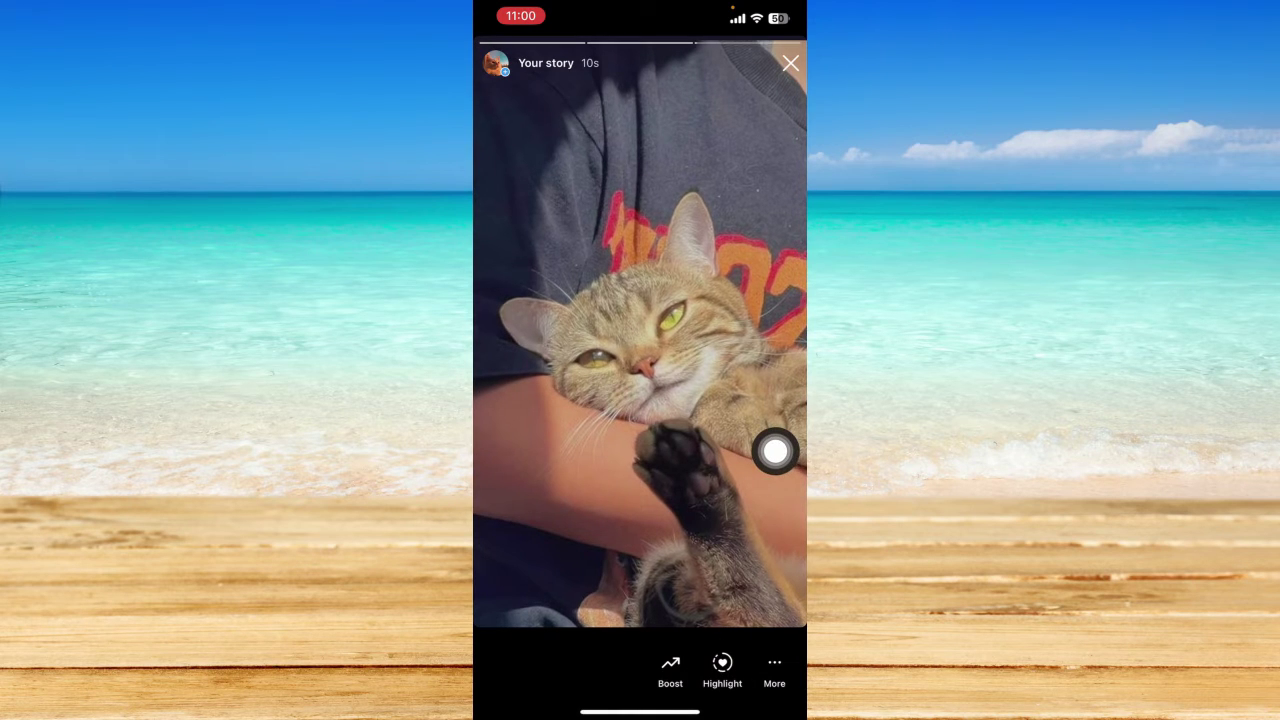
{"action": "left_click", "coordinate": [722, 668]}
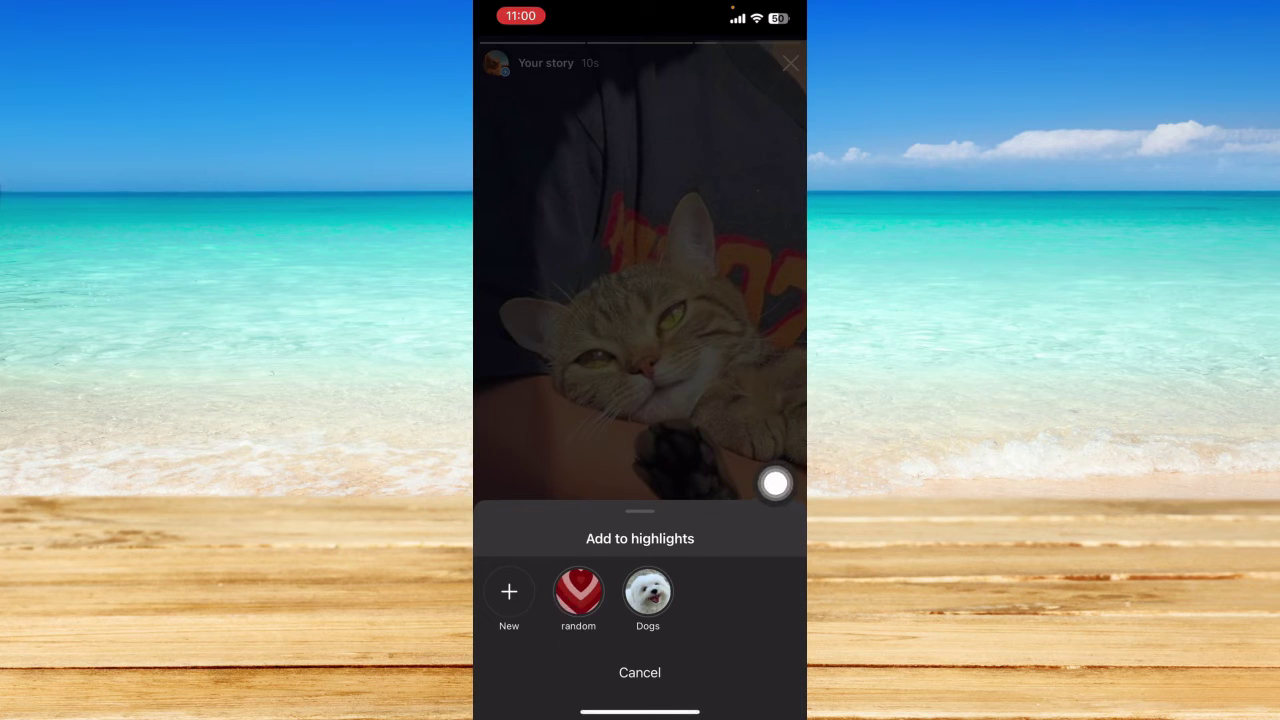
{"action": "left_click", "coordinate": [578, 592]}
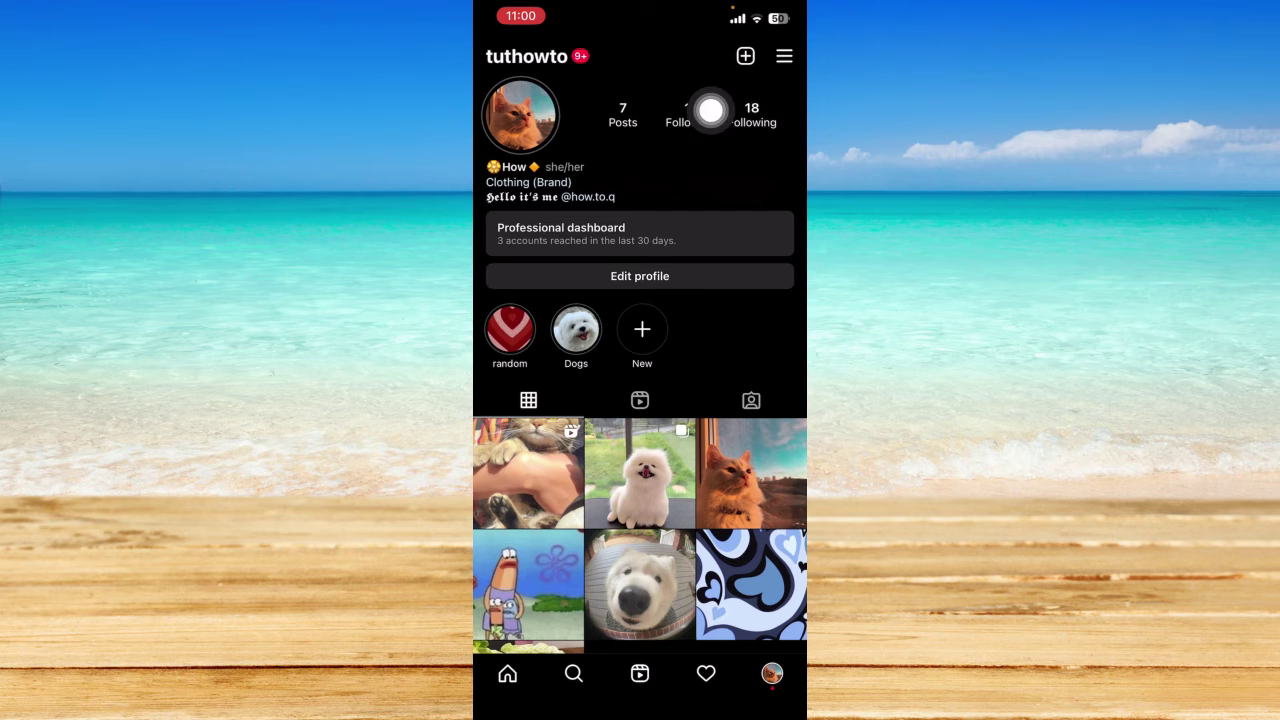
Step: Return through Settings > Privacy > Story to the 'Hide story from' list
{"action": "left_click", "coordinate": [784, 56]}
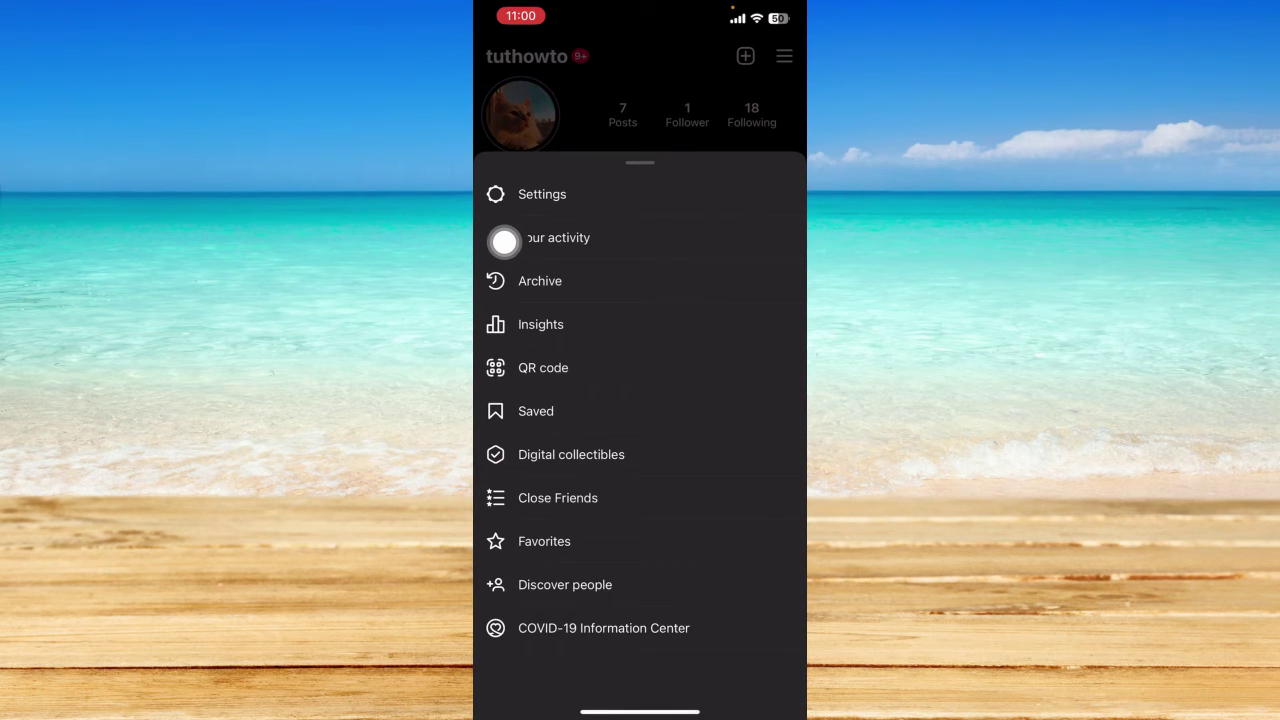
{"action": "left_click", "coordinate": [504, 241]}
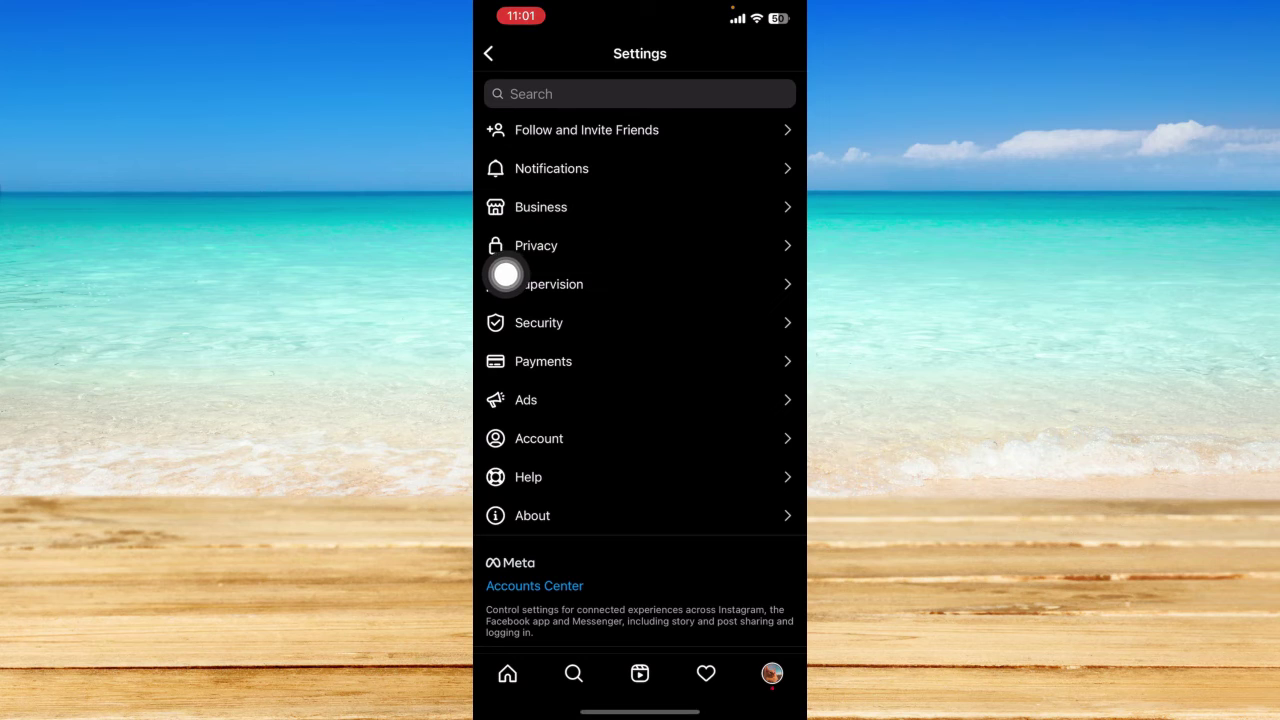
{"action": "left_click", "coordinate": [505, 268]}
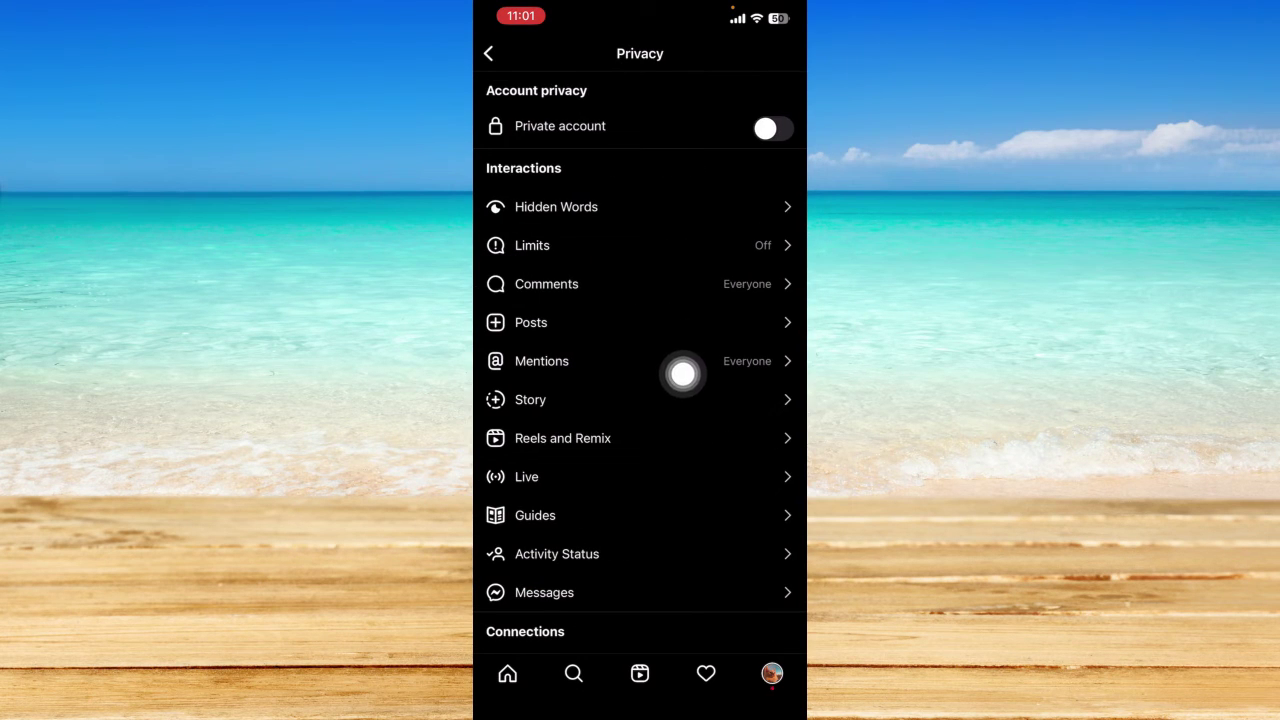
{"action": "left_click", "coordinate": [505, 412]}
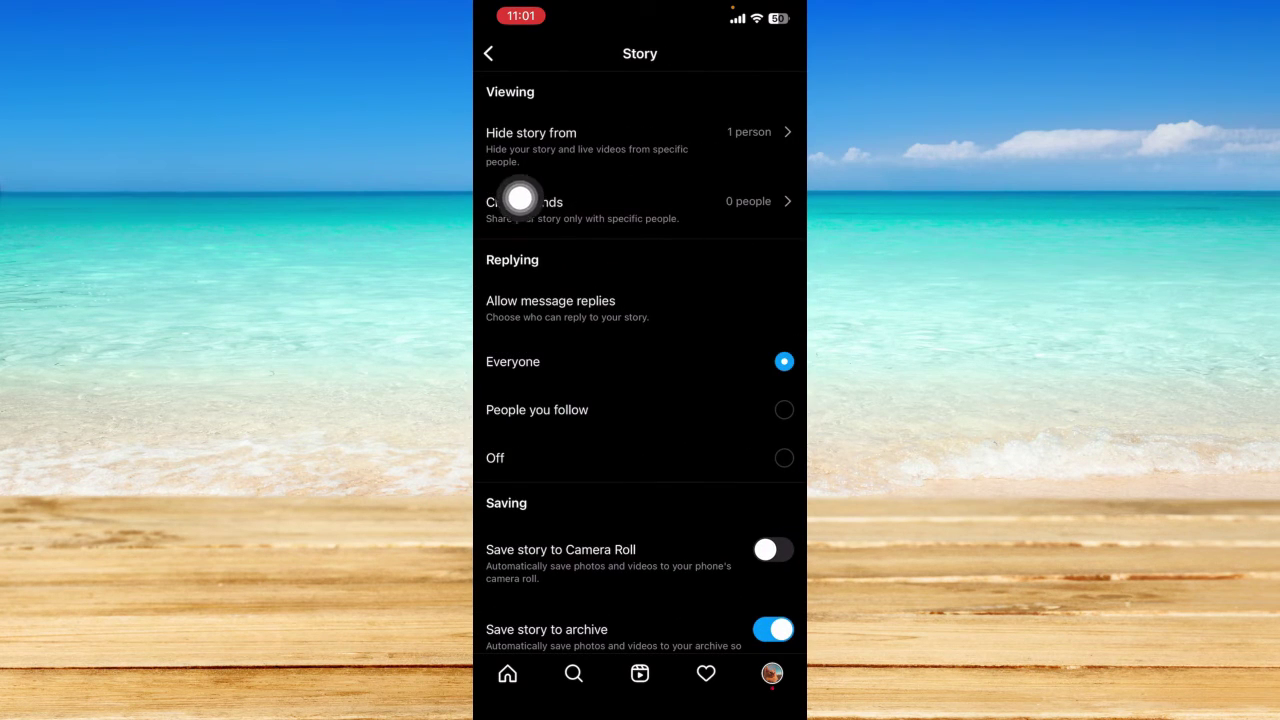
{"action": "left_click", "coordinate": [505, 145]}
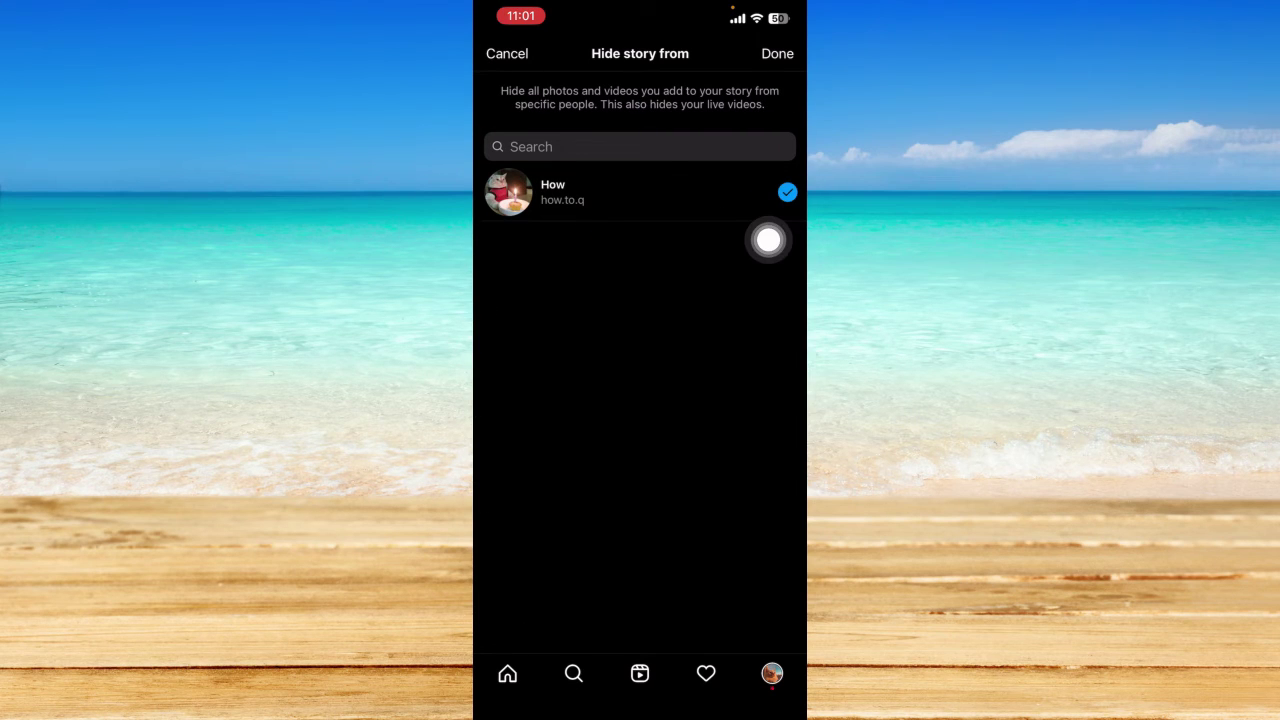
Step: Untick the follower's account, save with Done, and swipe back to the profile
{"action": "left_click", "coordinate": [787, 192]}
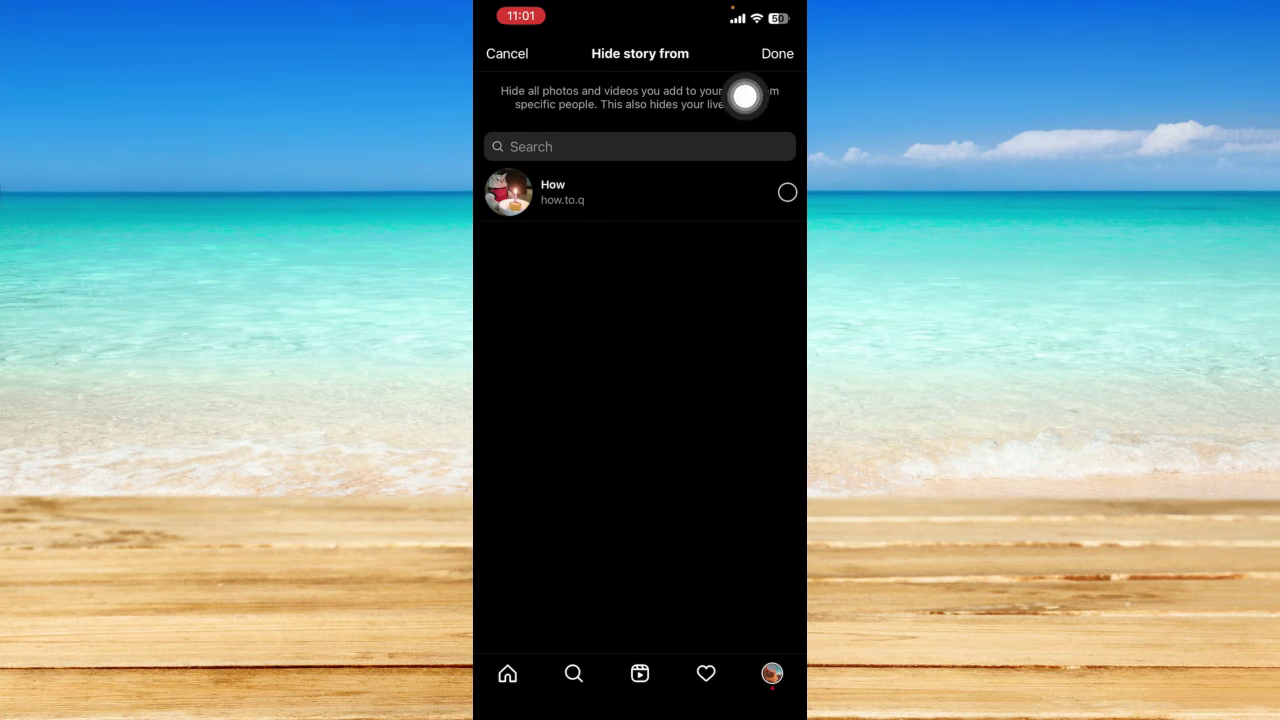
{"action": "left_click", "coordinate": [777, 55]}
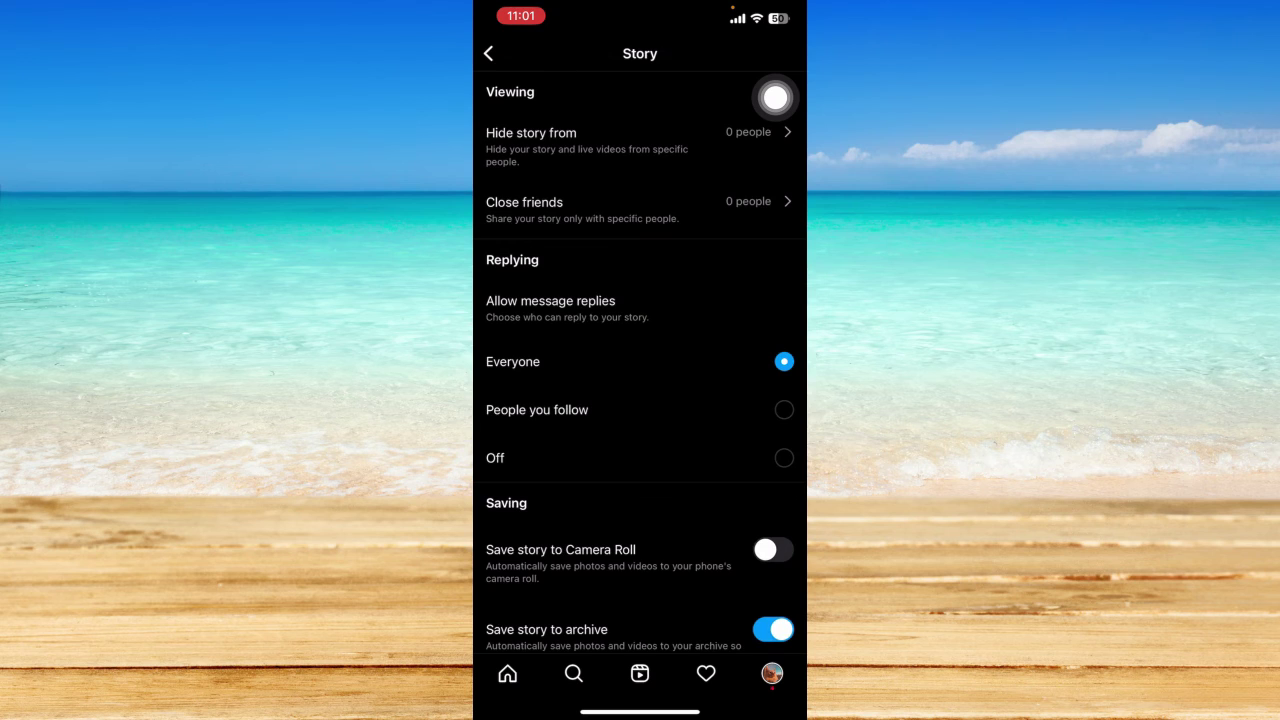
{"action": "scroll", "coordinate": [775, 97], "scroll_direction": "left", "scroll_amount": 5}
{"action": "scroll", "coordinate": [775, 97], "scroll_direction": "left", "scroll_amount": 5}
{"action": "scroll", "coordinate": [775, 97], "scroll_direction": "left", "scroll_amount": 5}
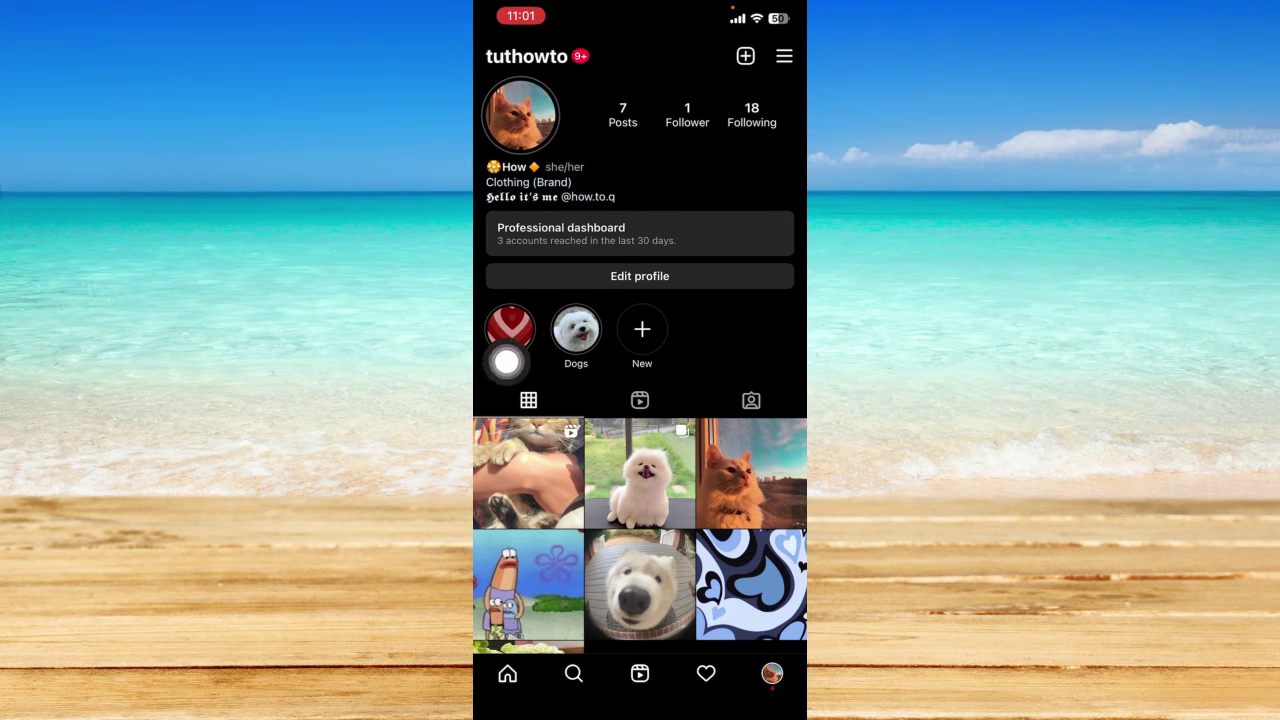
{"action": "left_click", "coordinate": [507, 350]}
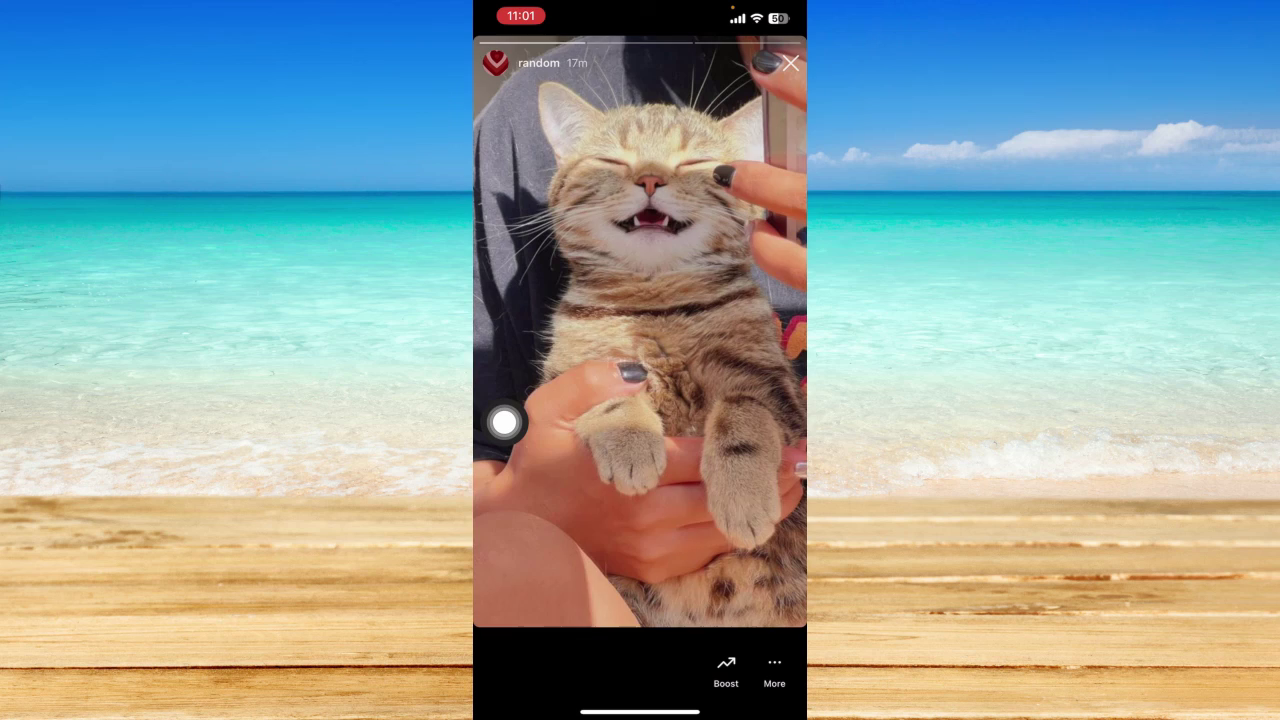
{"action": "left_click", "coordinate": [504, 422]}
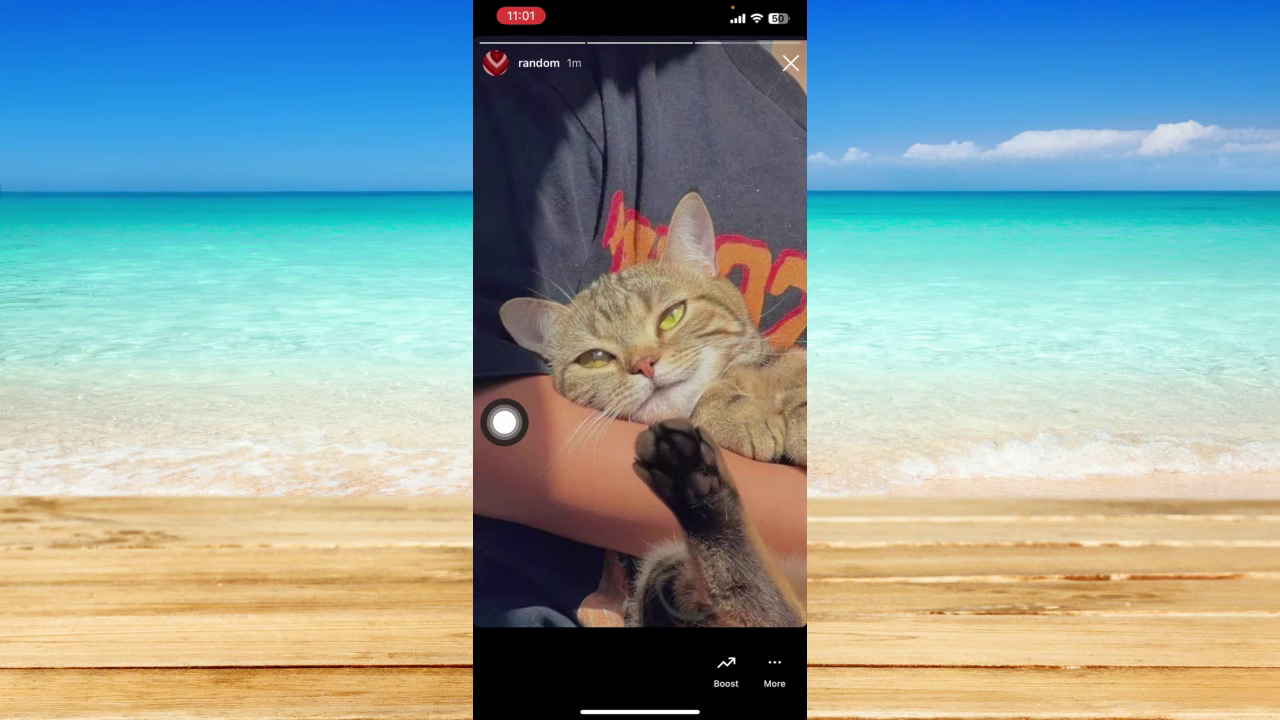
{"action": "left_click_drag", "start_coordinate": [504, 422], "coordinate": [505, 488]}
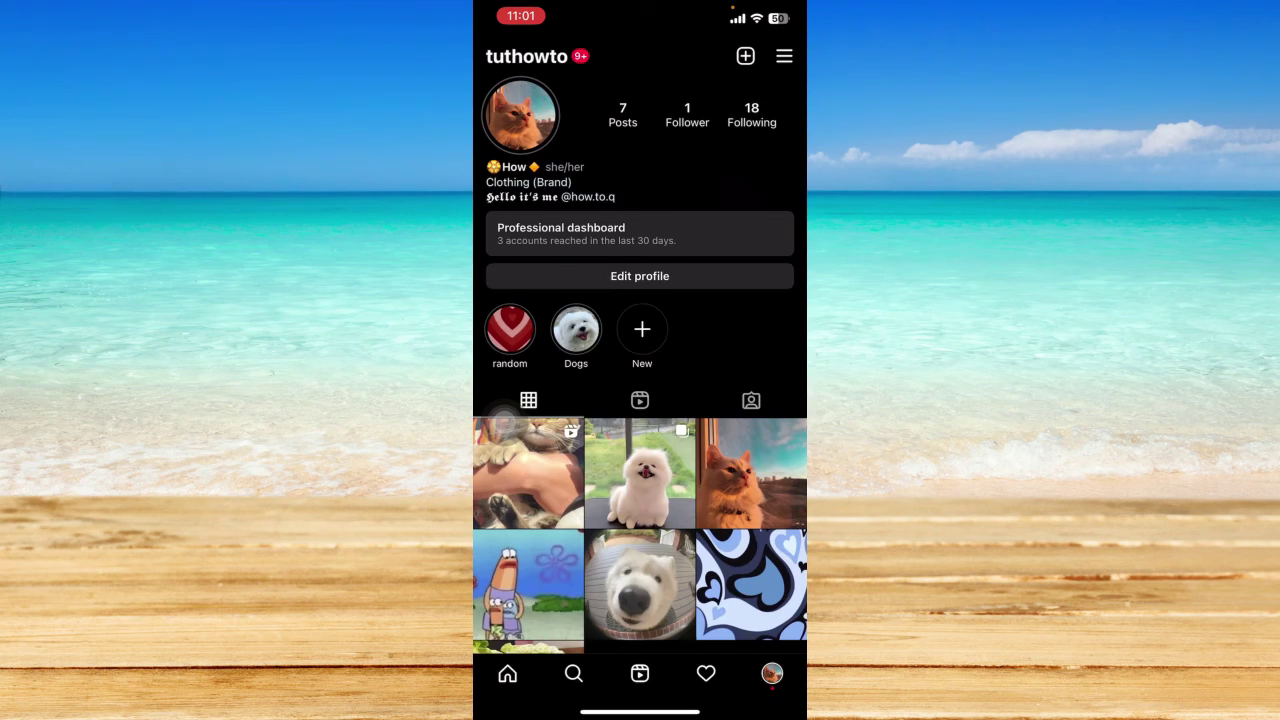